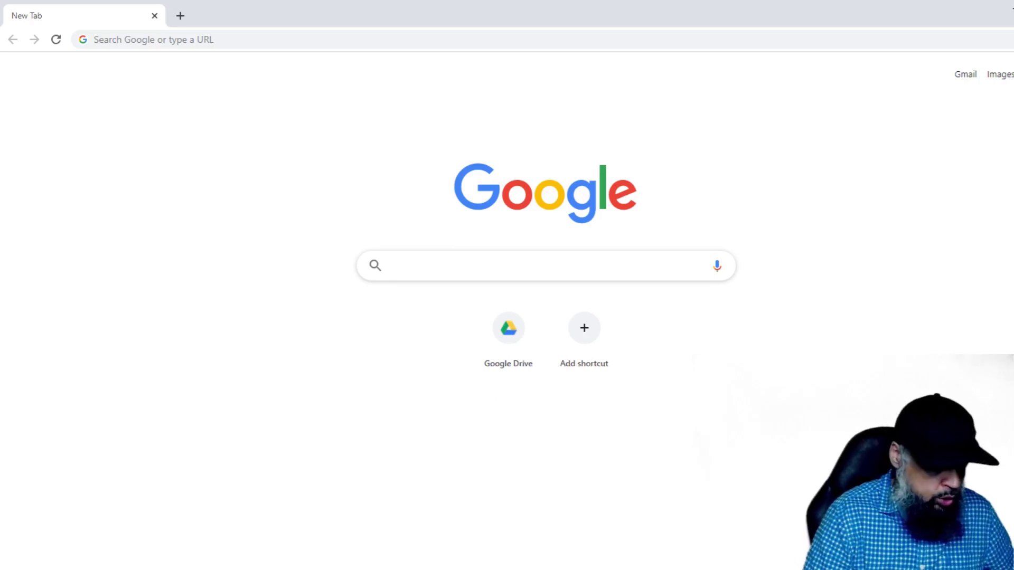
# Search Google for 'site:cnn.com Australia'
pyautogui.write('site:cnn')
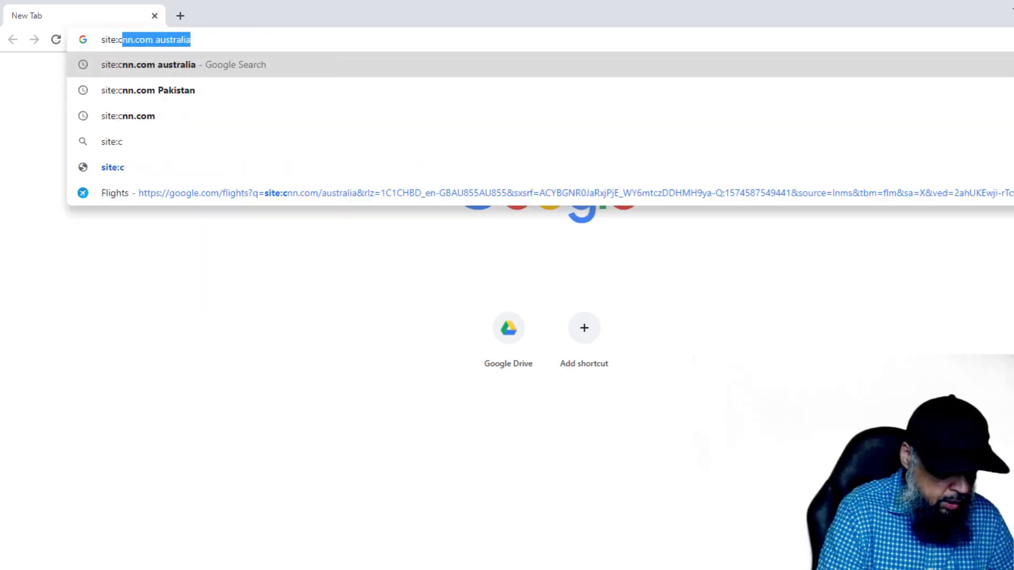
pyautogui.write('.com ')
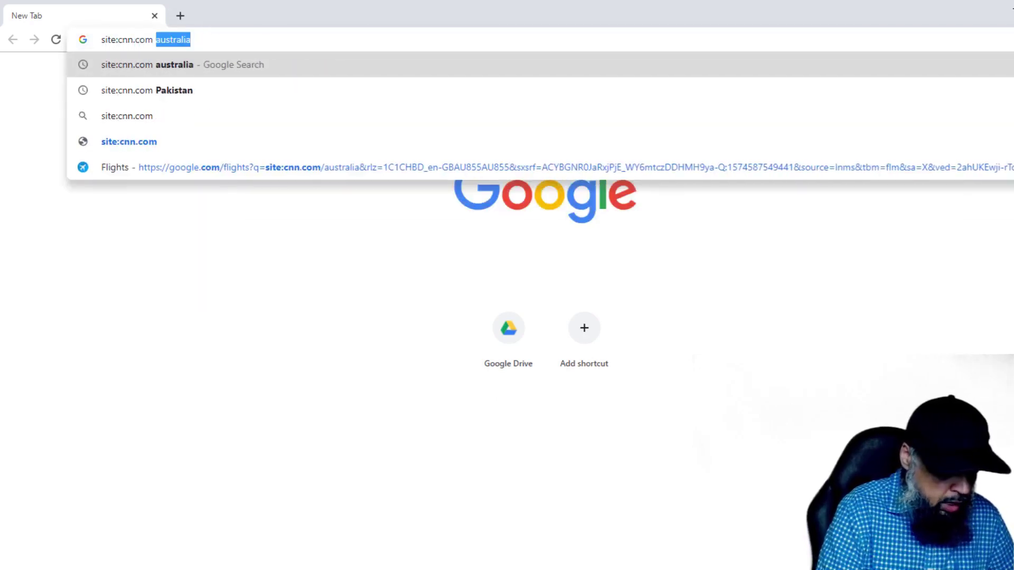
pyautogui.write('Austra')
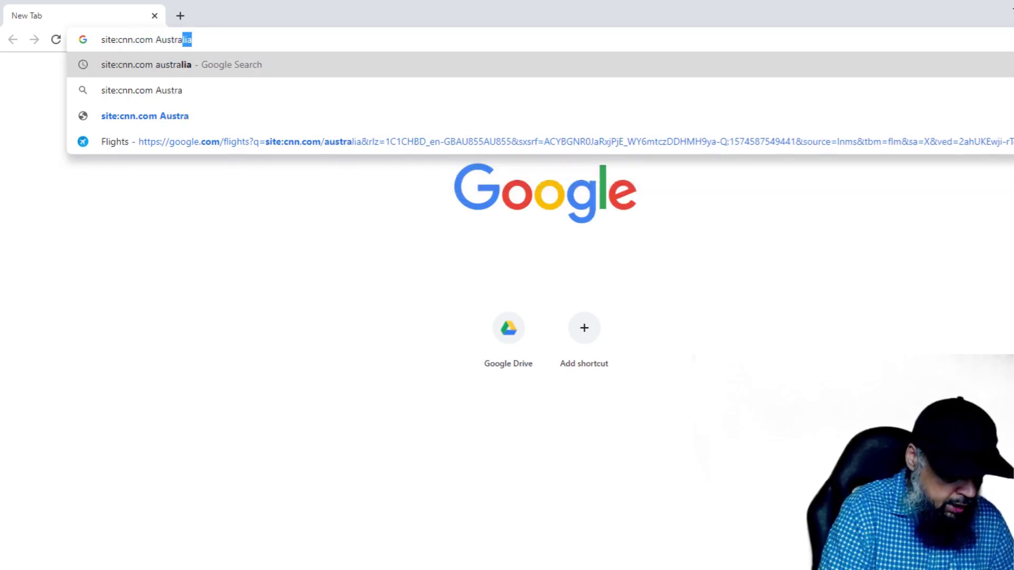
pyautogui.write('lia')
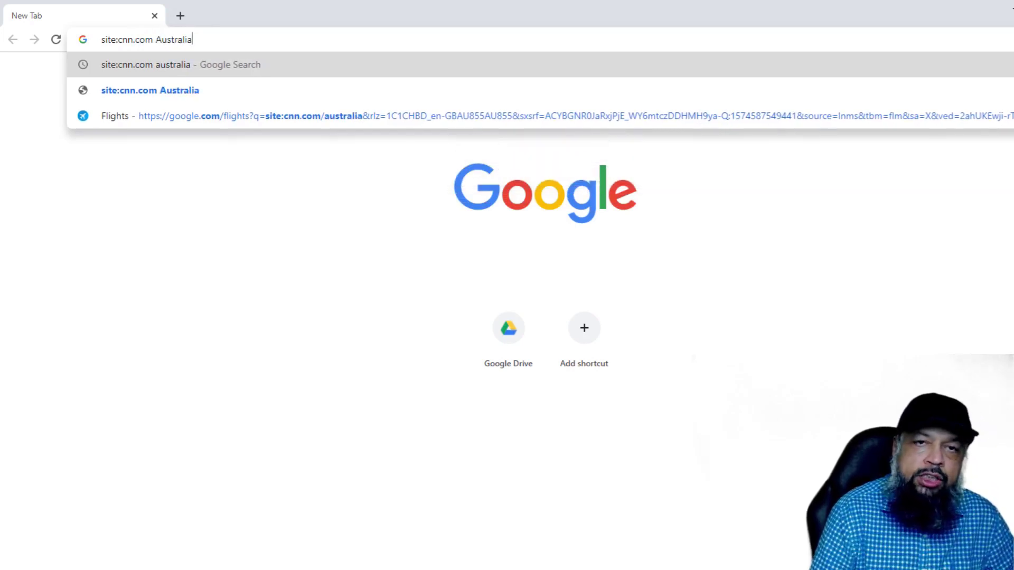
pyautogui.press('Return')
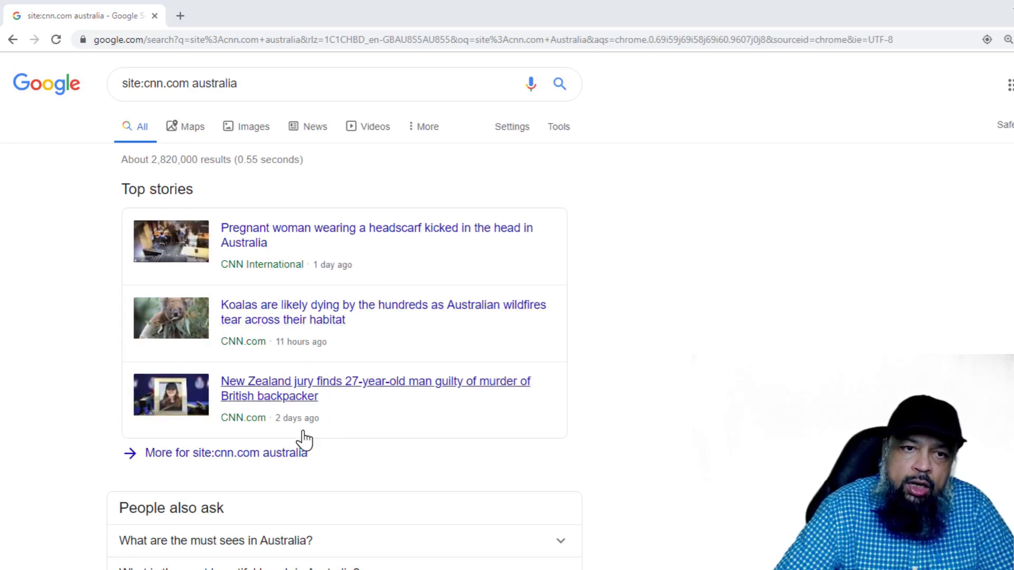
# Show only News results for the site:cnn.com Australia search
pyautogui.click(315, 138)
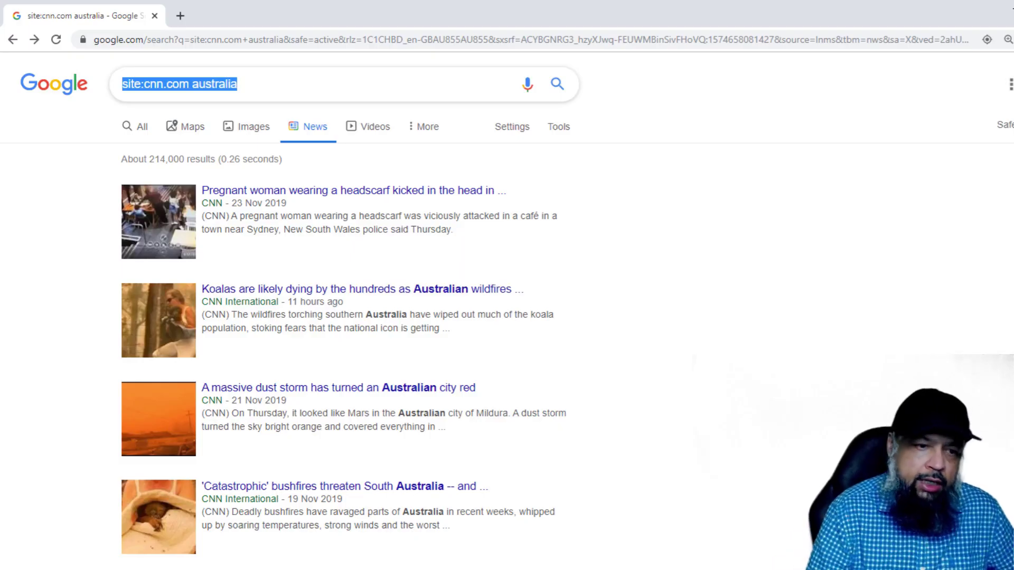
# Replace the query with 'big cats site:nationalgeographic.com' and run the search
pyautogui.write('bi')
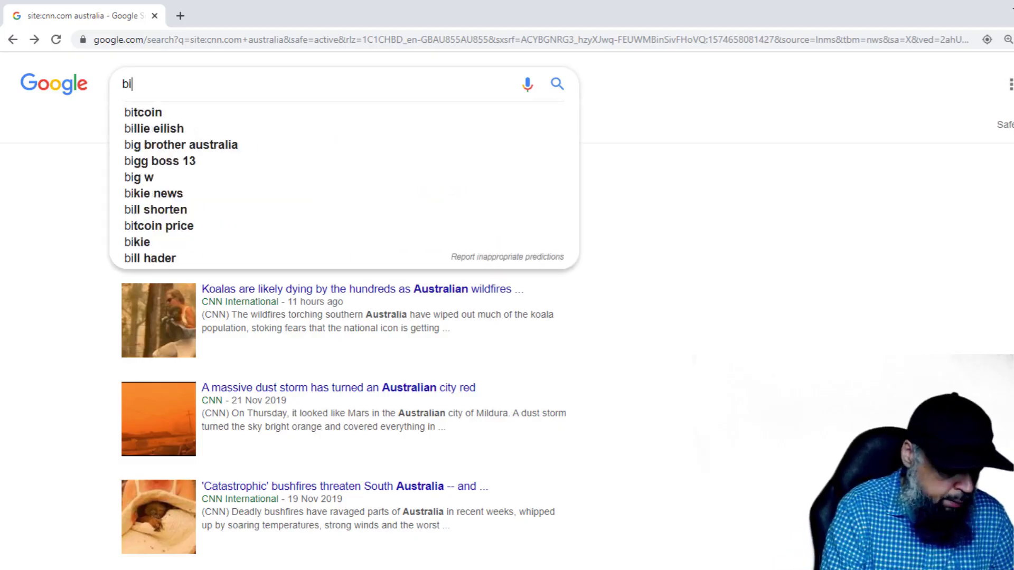
pyautogui.write('g cata')
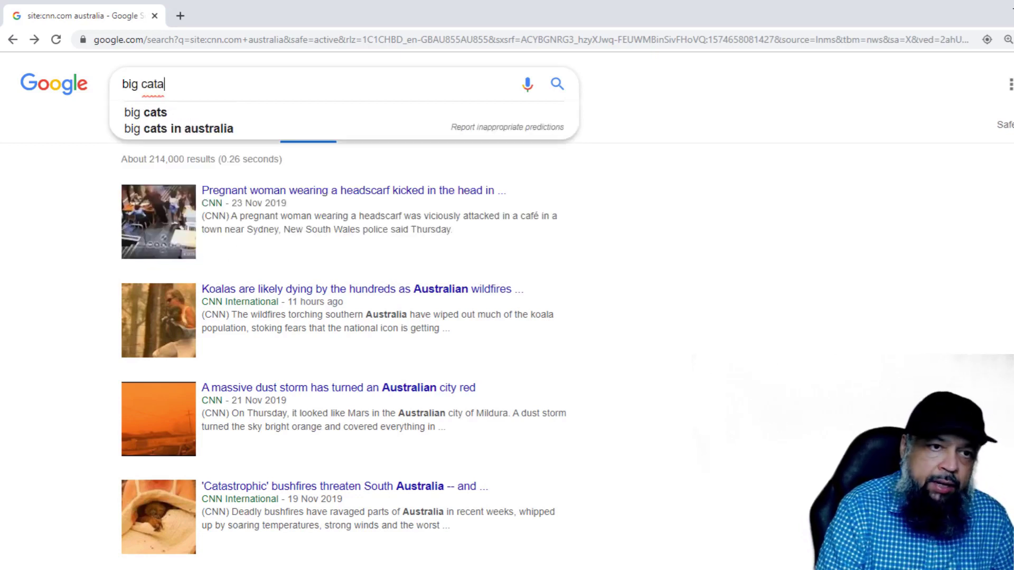
pyautogui.press('BackSpace')
pyautogui.write('s ')
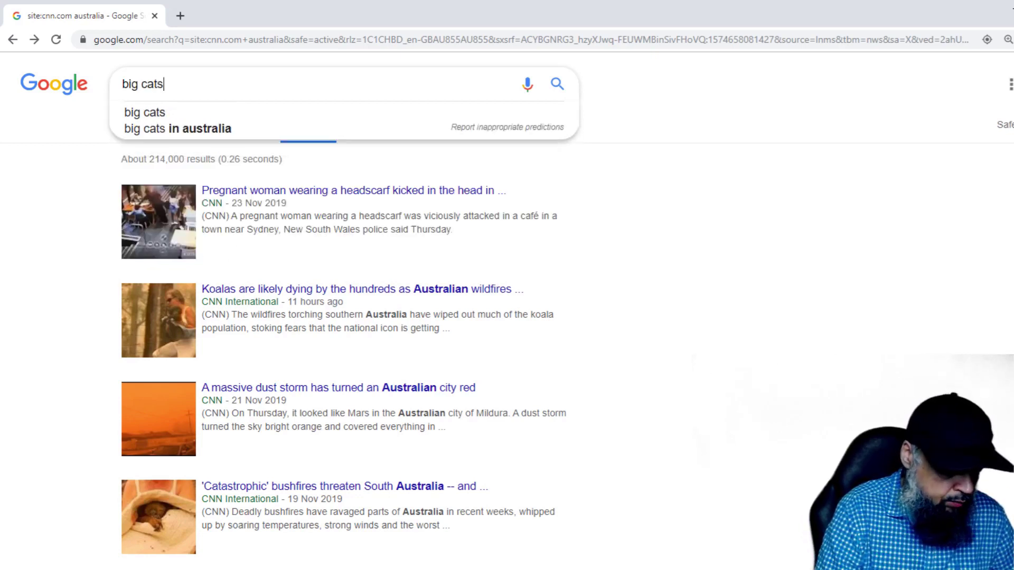
pyautogui.write('site:nationalgeographic.com')
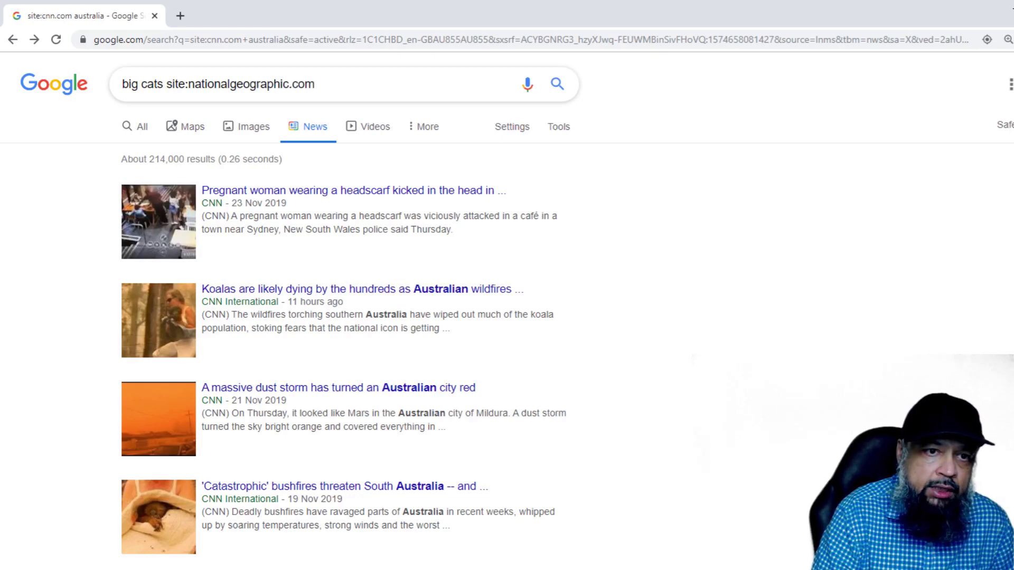
pyautogui.press('Return')
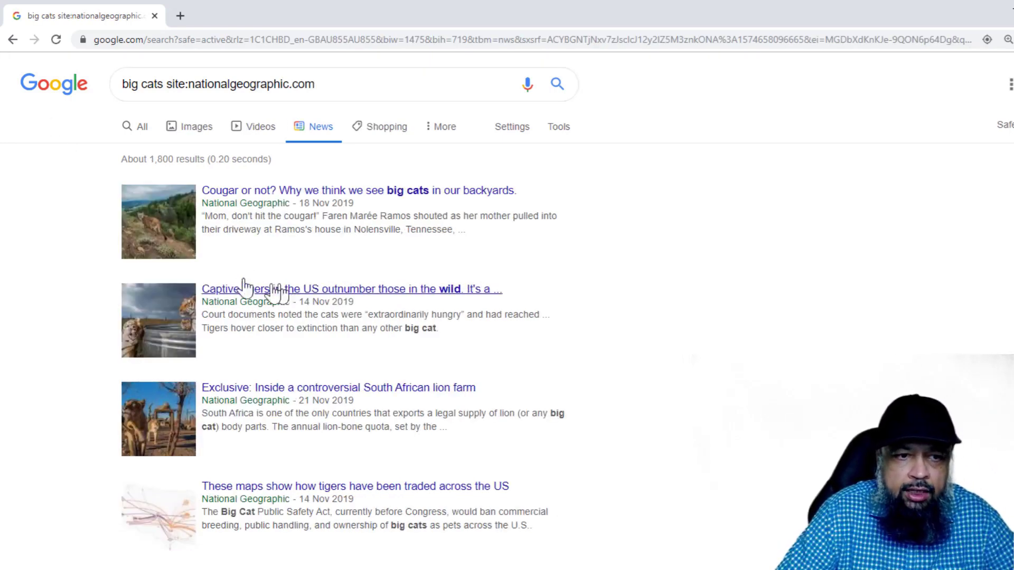
# Switch the big cats National Geographic results to Images
pyautogui.scroll(-3, 719, 338)
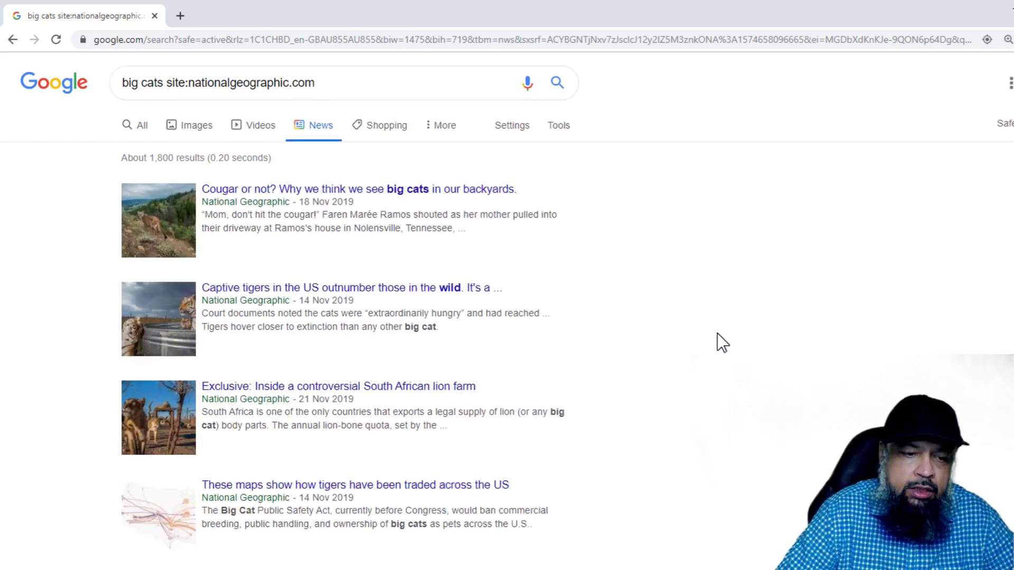
pyautogui.scroll(3, 722, 298)
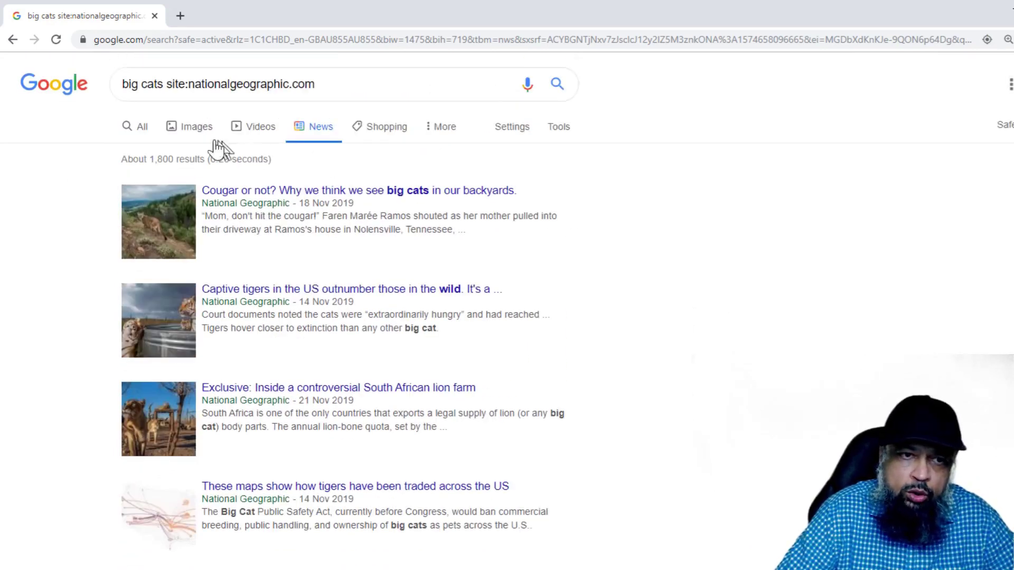
pyautogui.click(196, 130)
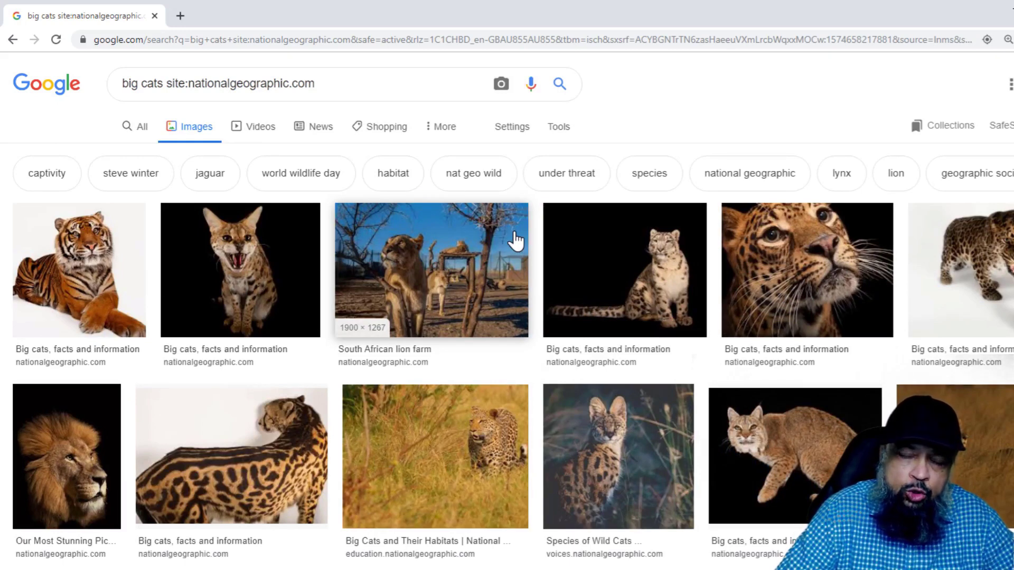
# Limit the big cats image results to the past month using the Tools time filter
pyautogui.click(559, 133)
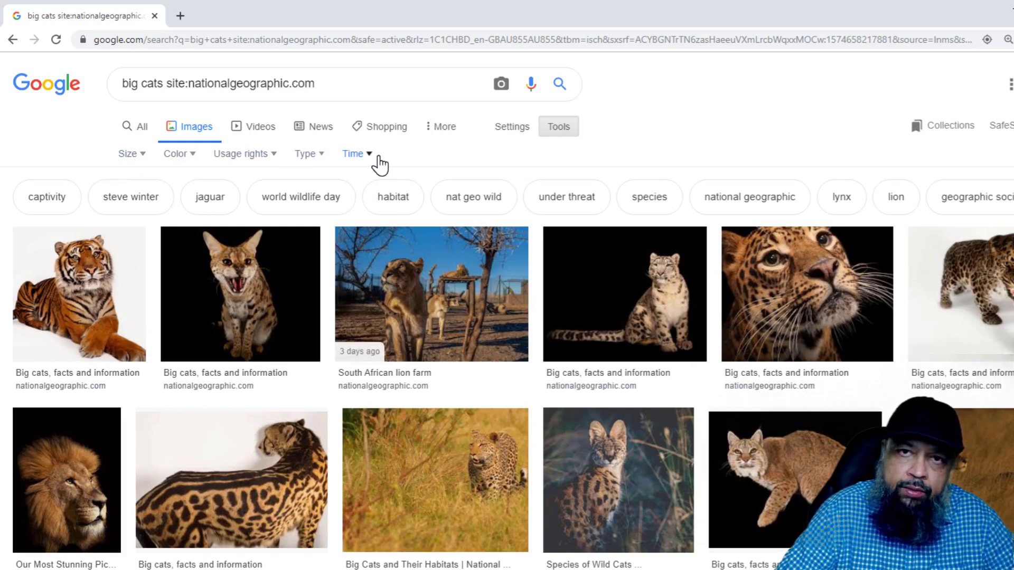
pyautogui.click(199, 158)
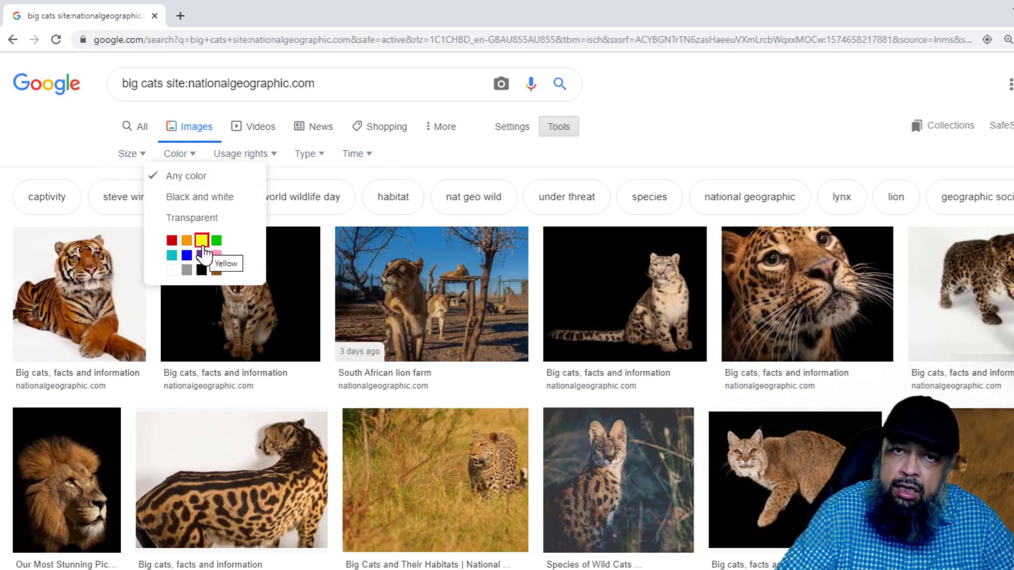
pyautogui.click(274, 157)
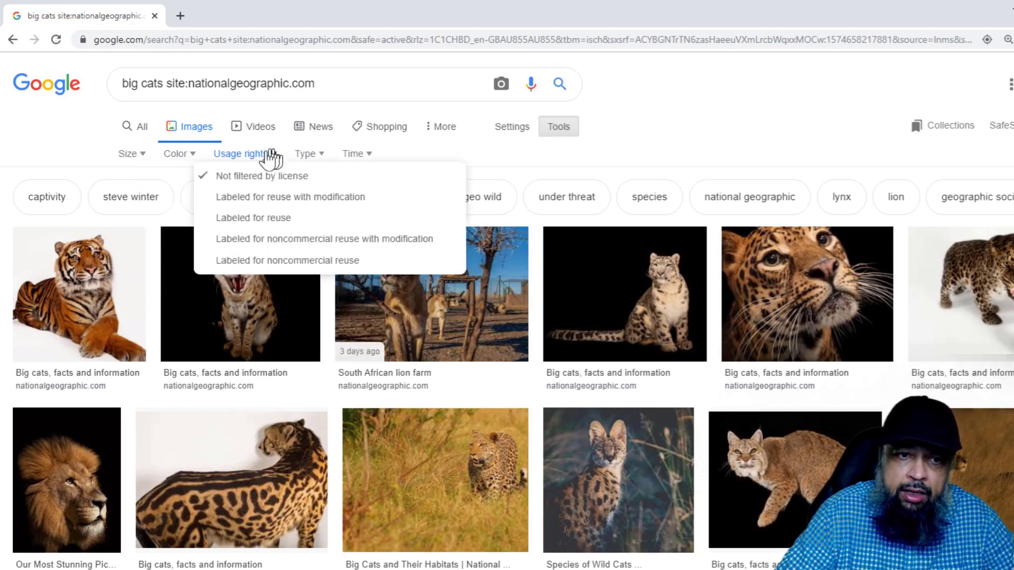
pyautogui.click(321, 154)
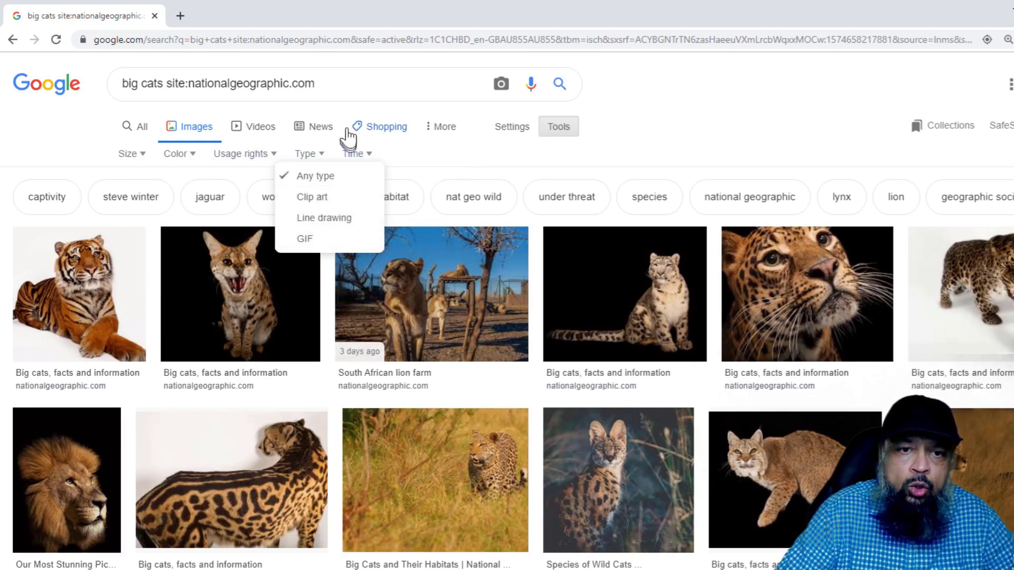
pyautogui.click(360, 103)
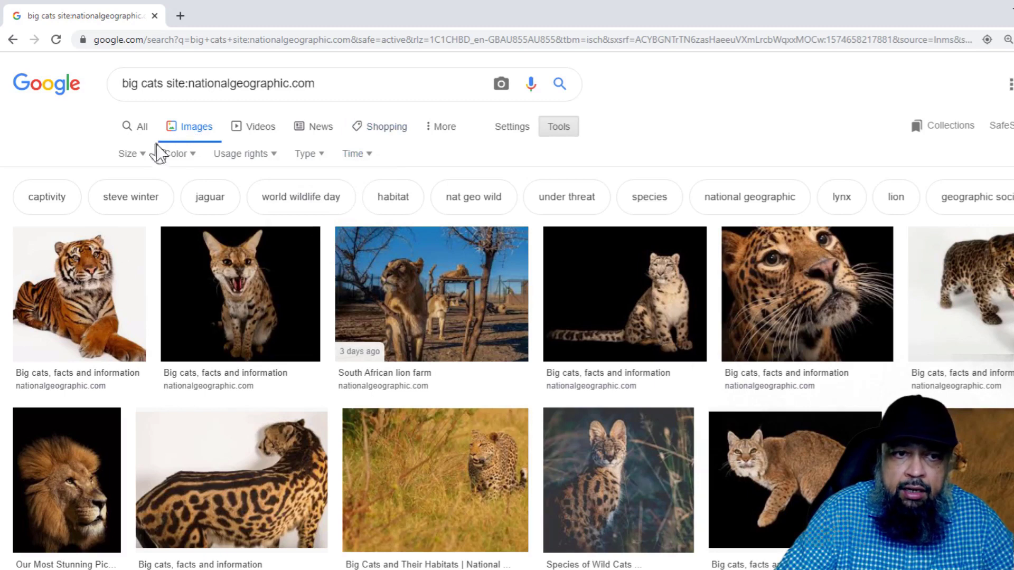
pyautogui.click(371, 160)
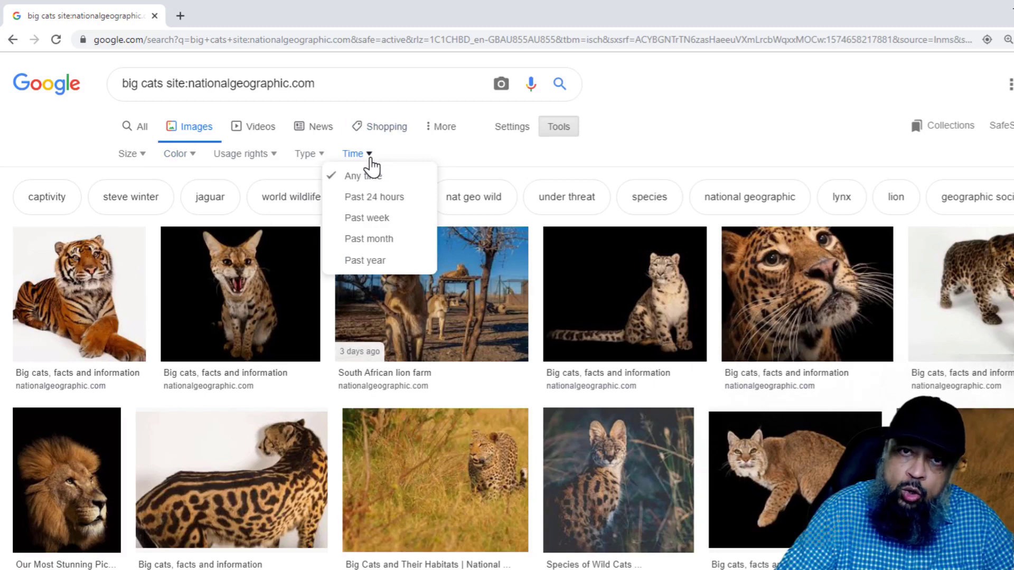
pyautogui.click(367, 248)
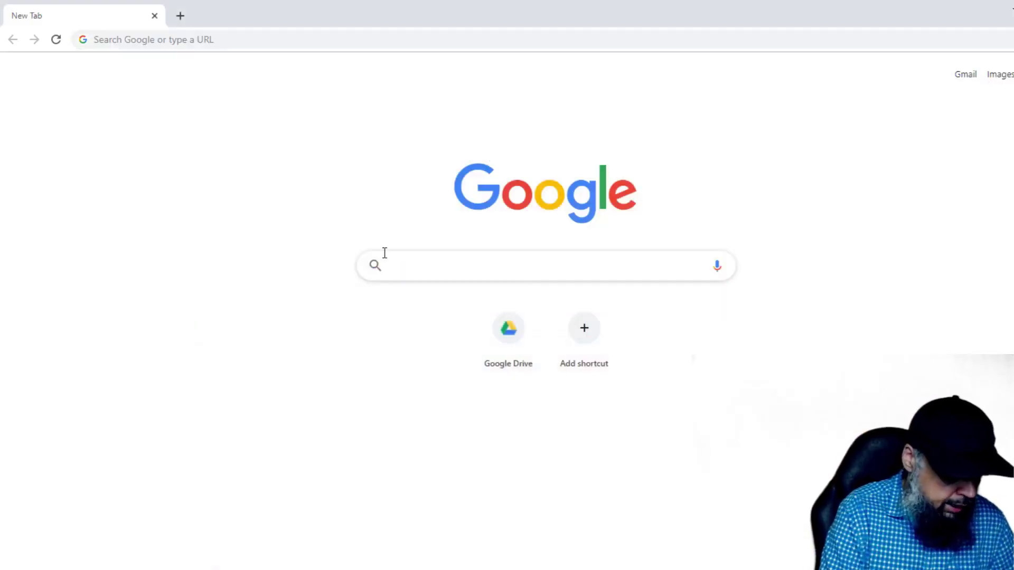
# Search Google for 'latex tutorials site:youtube.com'
pyautogui.write('latex tutorial')
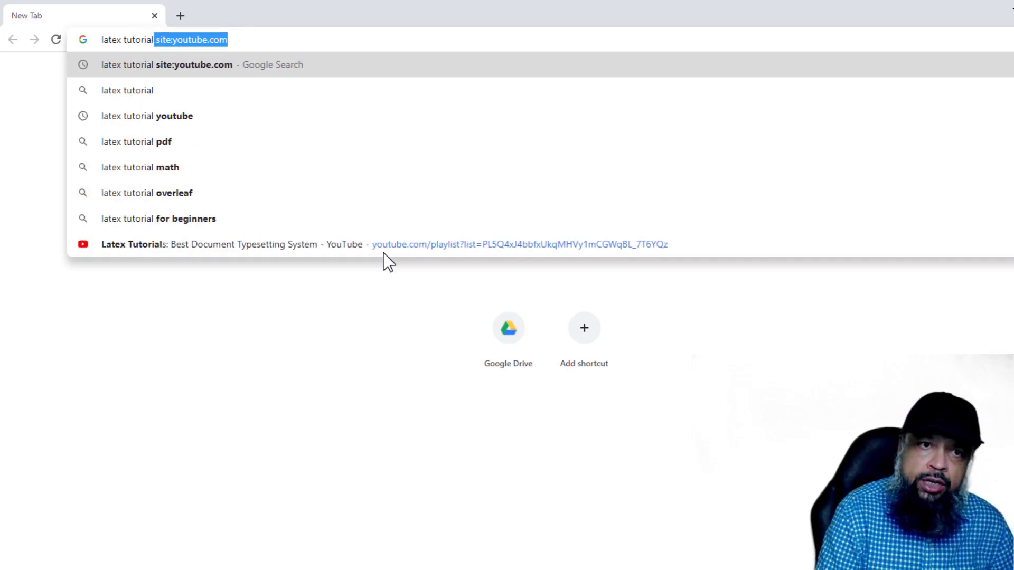
pyautogui.write('s')
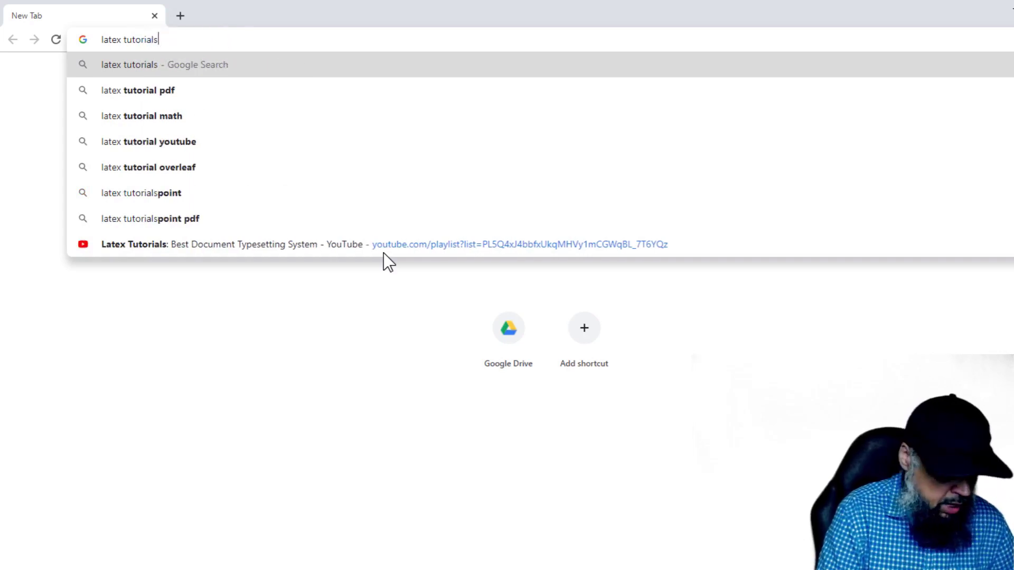
pyautogui.write(' site')
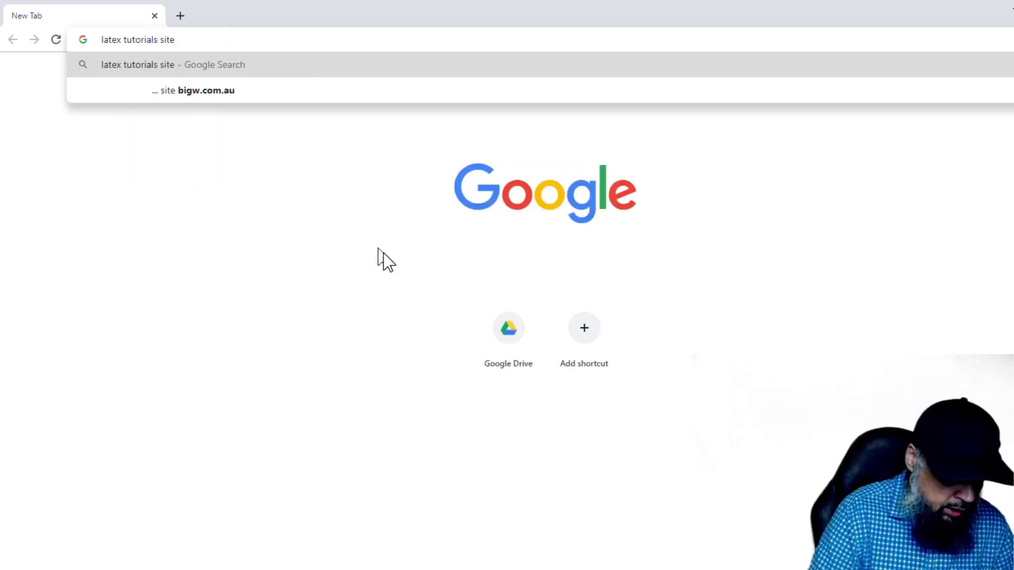
pyautogui.write(':youtube.')
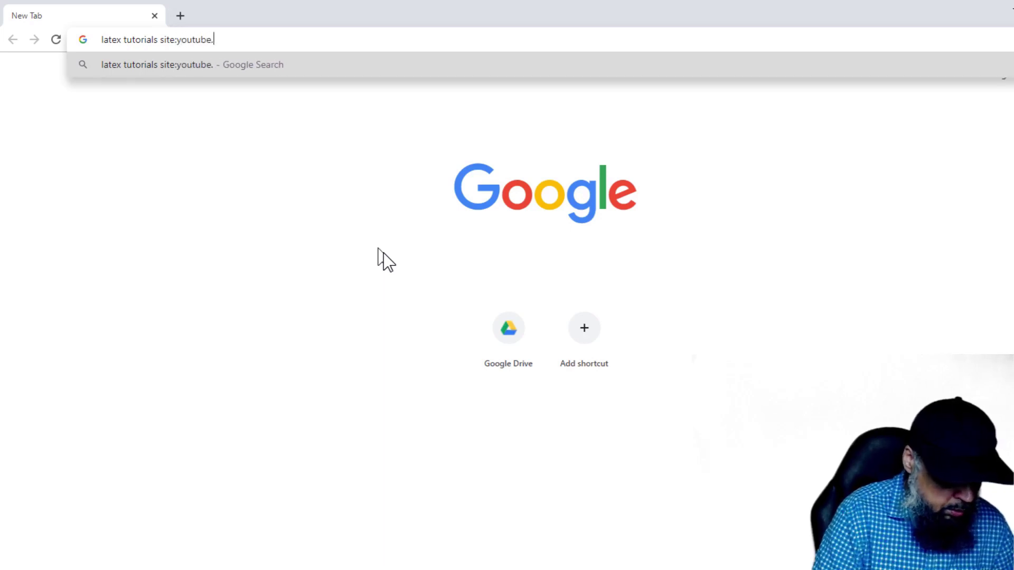
pyautogui.write('com')
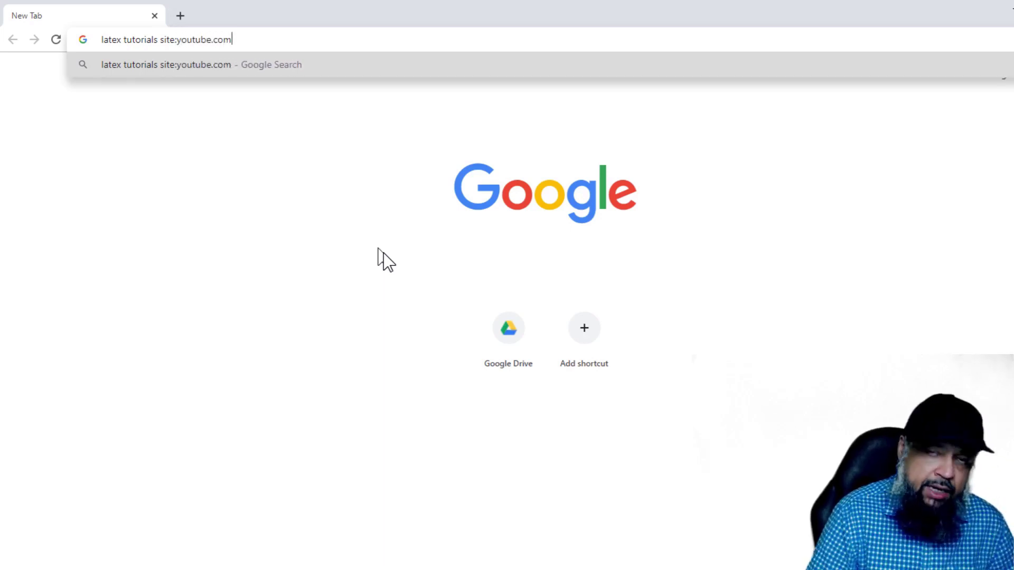
pyautogui.press('Return')
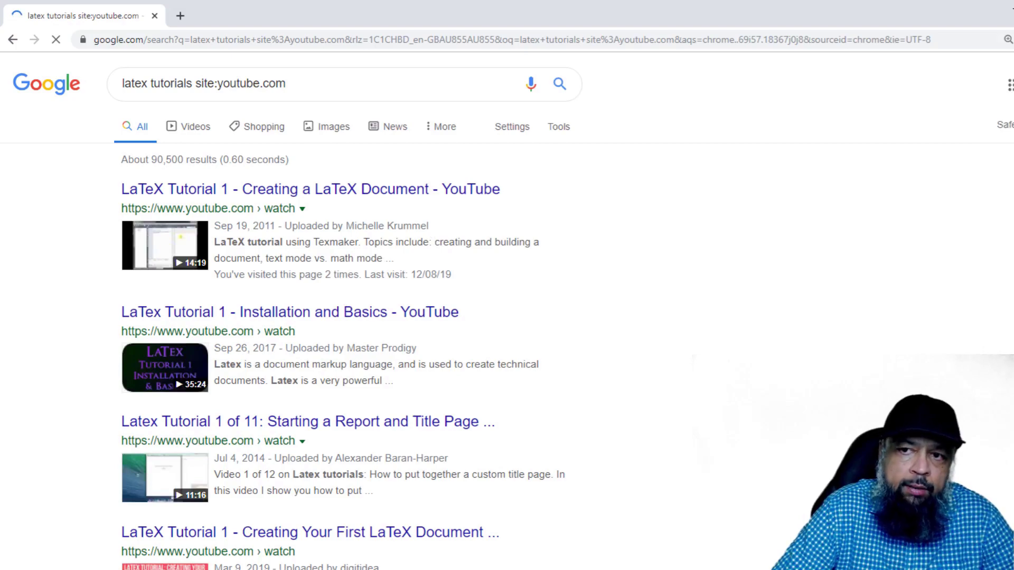
# Show only Videos results for the latex tutorials youtube.com search
pyautogui.scroll(-10, 343, 317)
pyautogui.scroll(3, 343, 317)
pyautogui.scroll(5, 344, 317)
pyautogui.scroll(6, 343, 317)
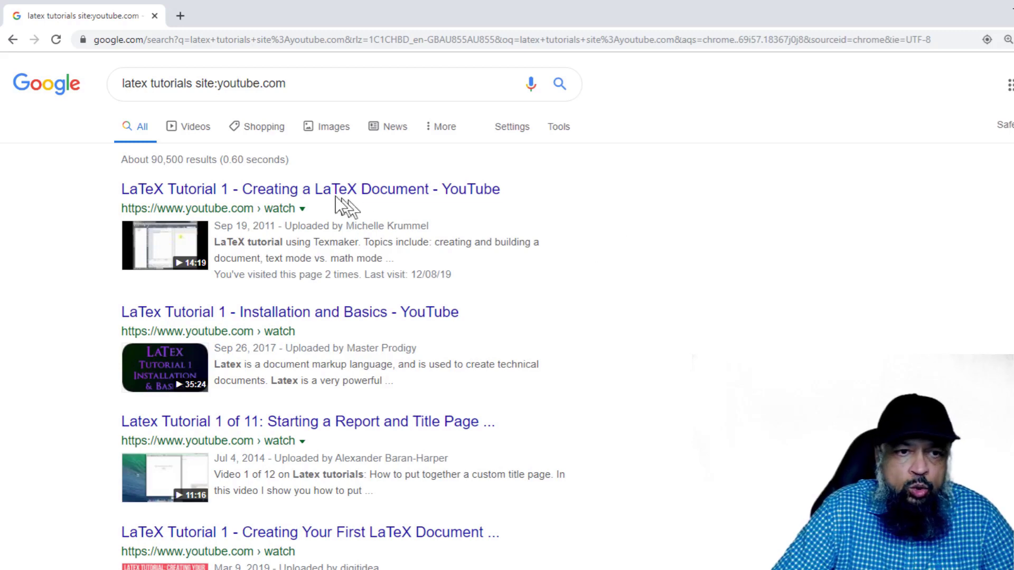
pyautogui.click(190, 129)
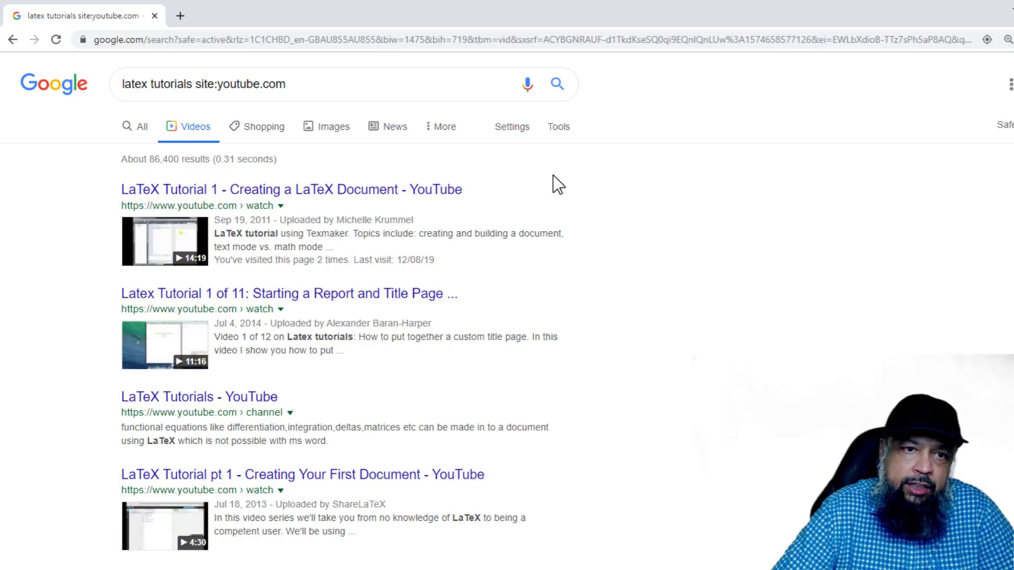
# Filter the latex tutorial videos to High quality and Long (20+ min.) duration
pyautogui.click(560, 128)
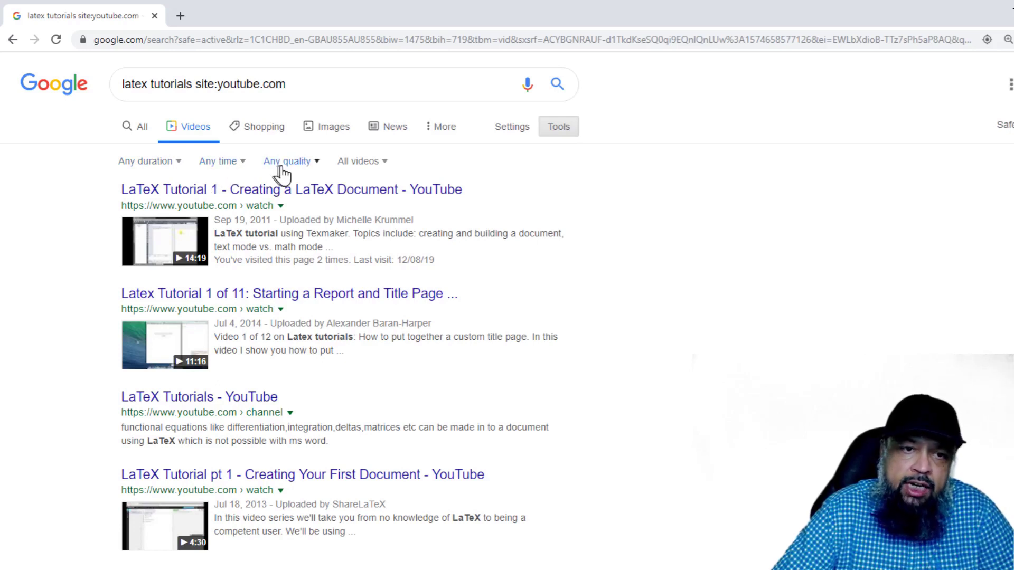
pyautogui.click(318, 164)
pyautogui.click(305, 206)
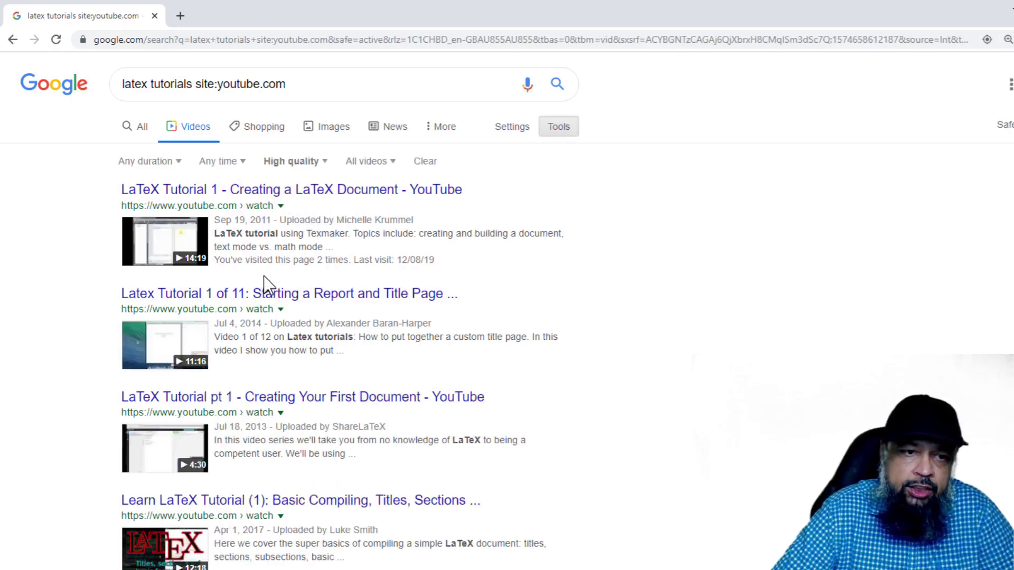
pyautogui.click(180, 162)
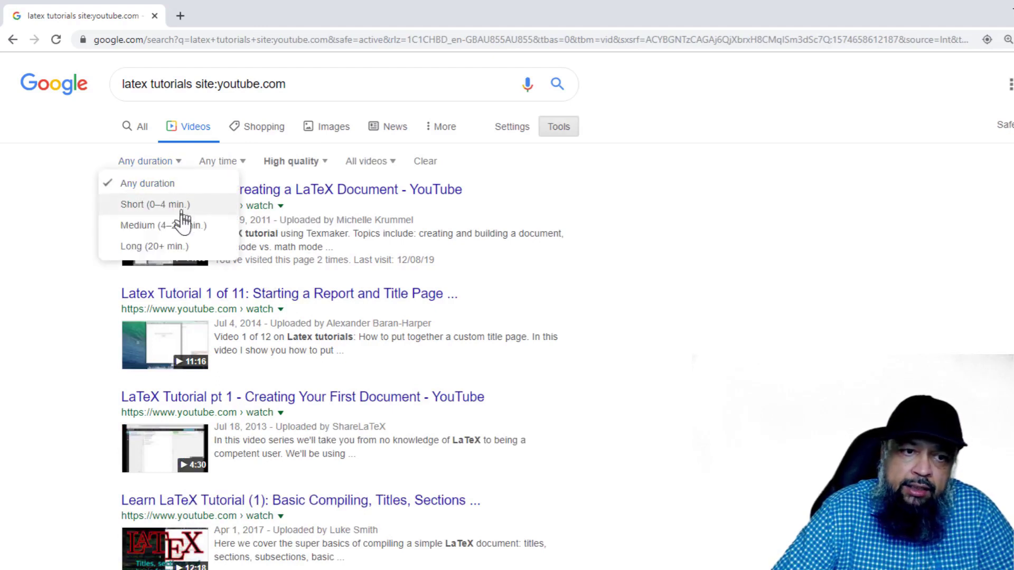
pyautogui.click(139, 248)
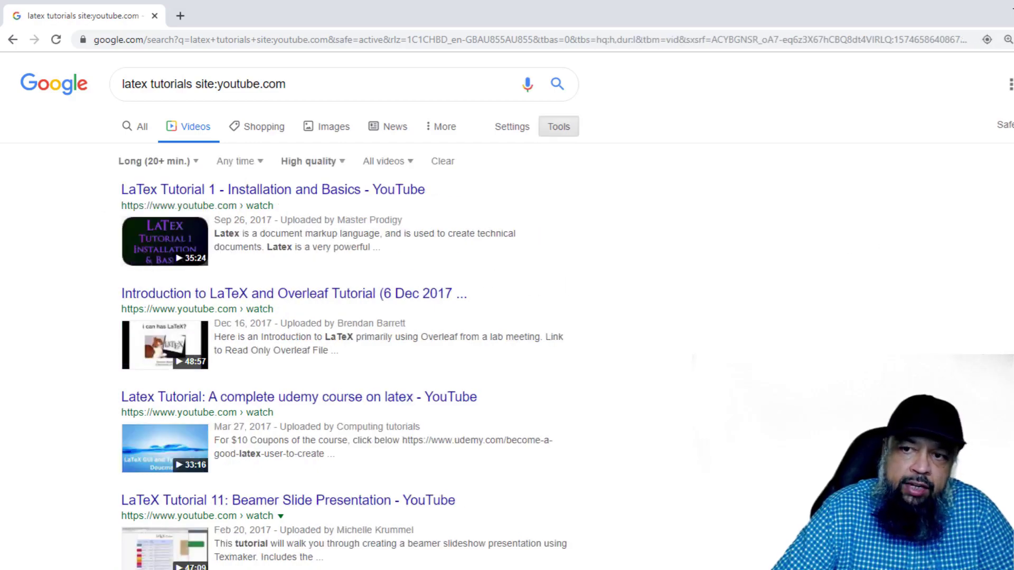
# Scroll through the filtered video results, including Writing Math Homework in LaTeX
pyautogui.scroll(-16, 341, 330)
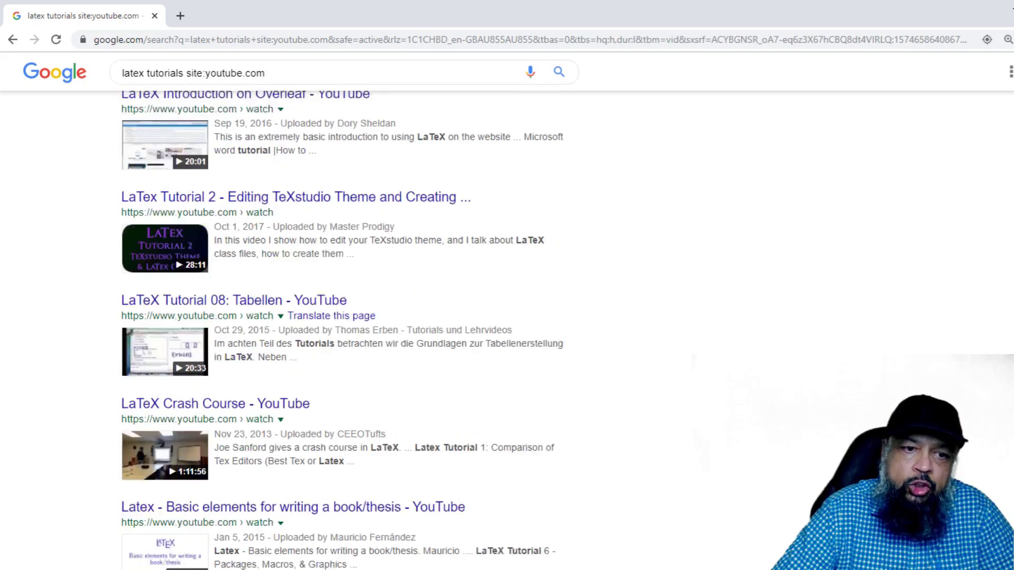
pyautogui.scroll(-4, 341, 330)
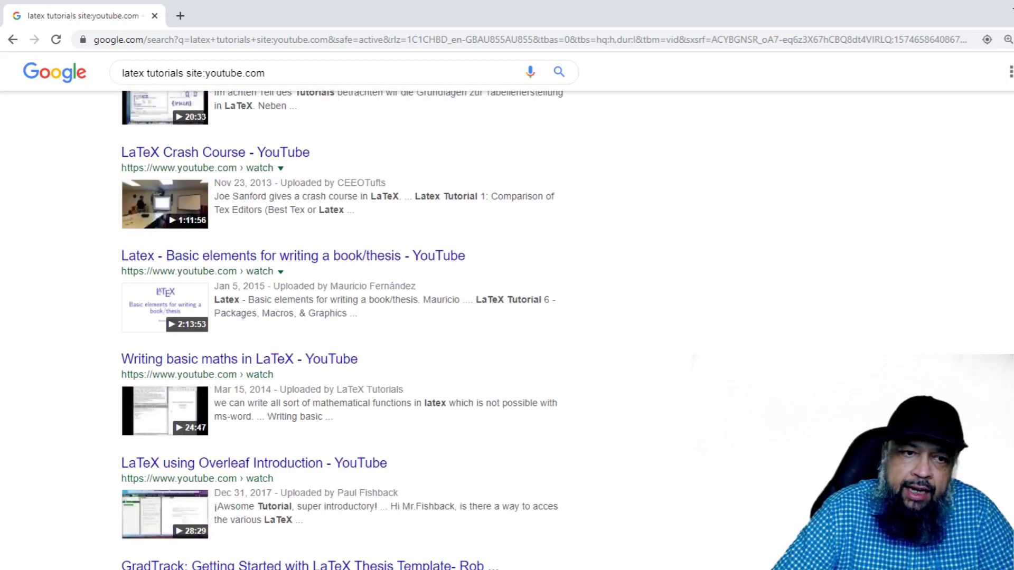
pyautogui.scroll(6, 341, 330)
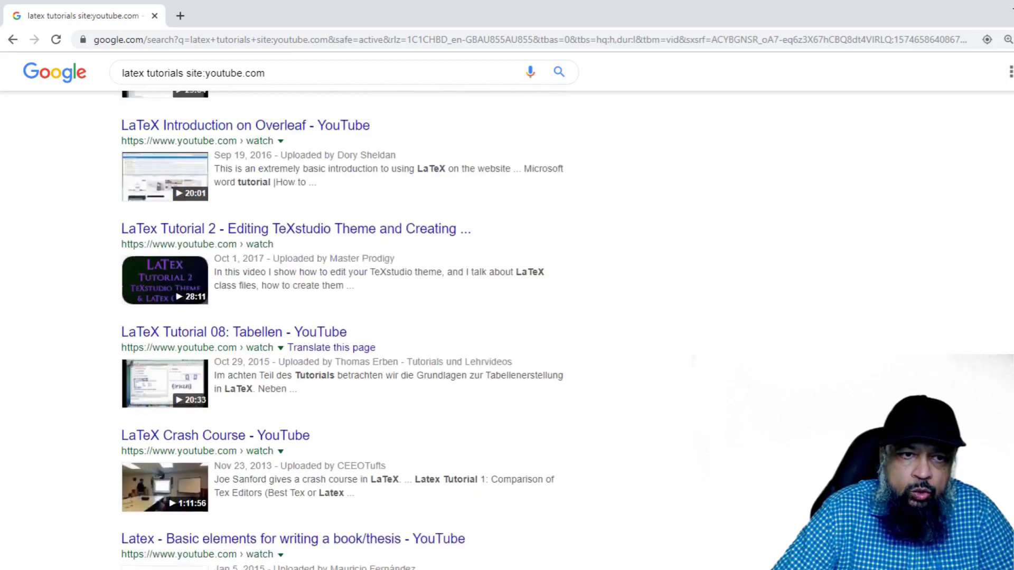
pyautogui.scroll(1, 341, 330)
pyautogui.scroll(-8, 342, 330)
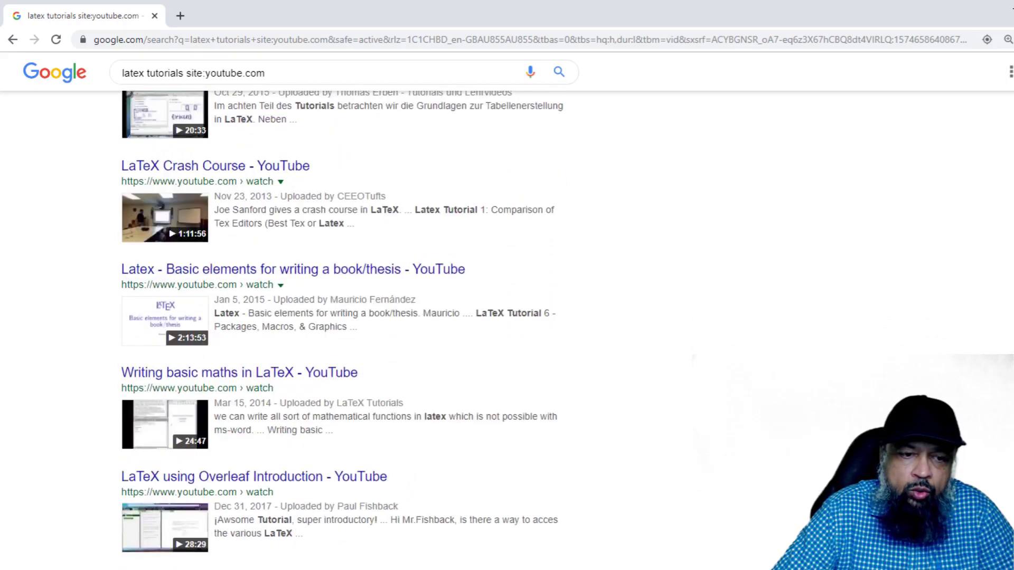
pyautogui.scroll(-8, 341, 330)
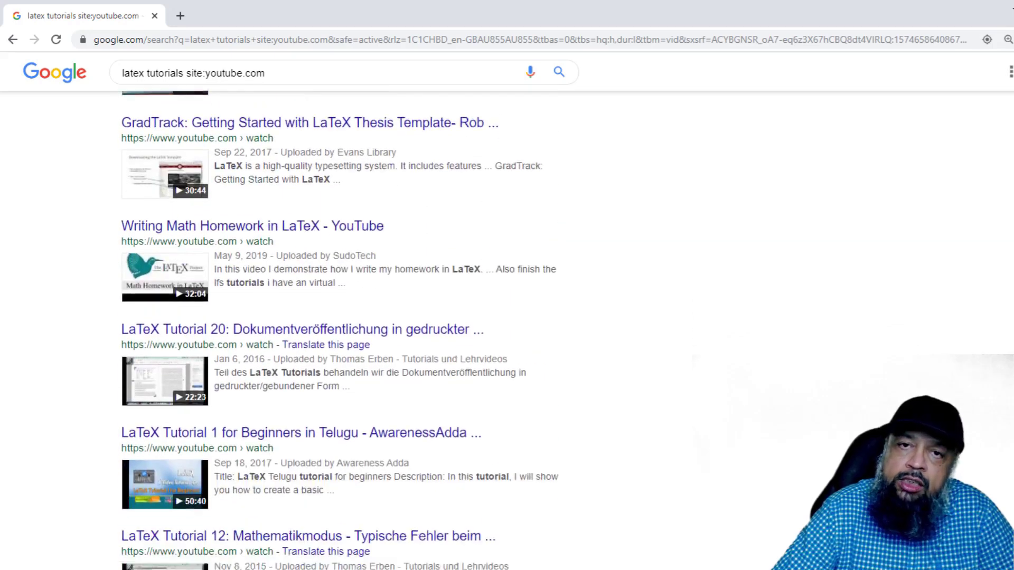
pyautogui.scroll(-1, 341, 330)
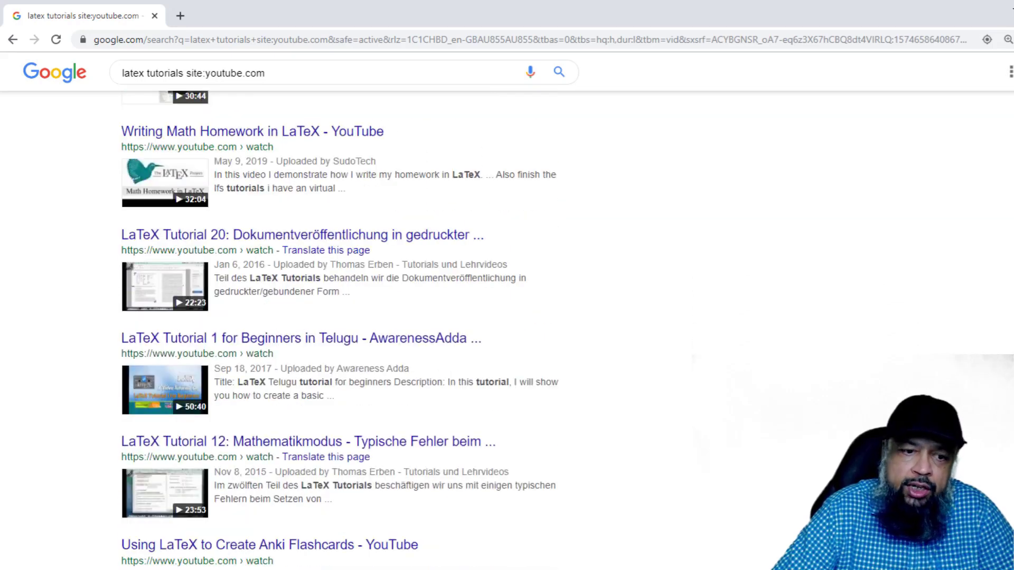